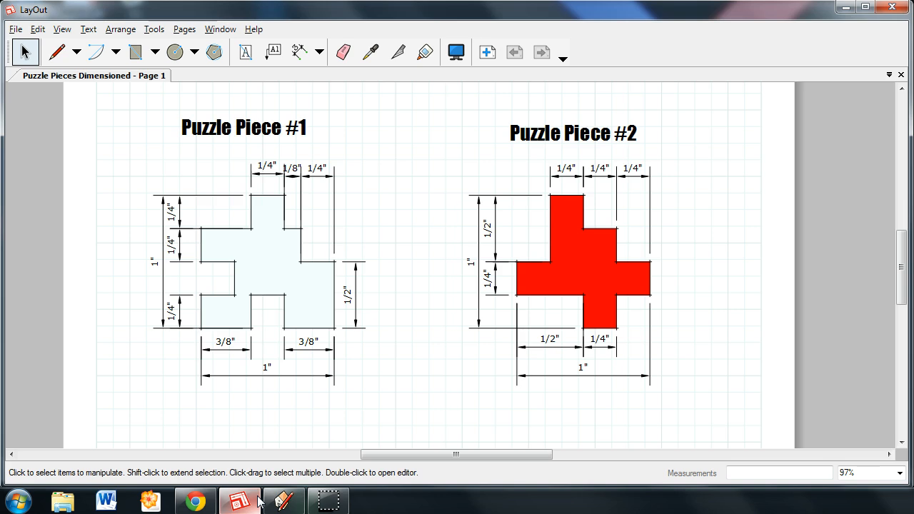
- Switch from the LayOut puzzle piece drawing to SketchUp and delete the default human figure from the model
{"action": "left_click", "coordinate": [228, 261]}
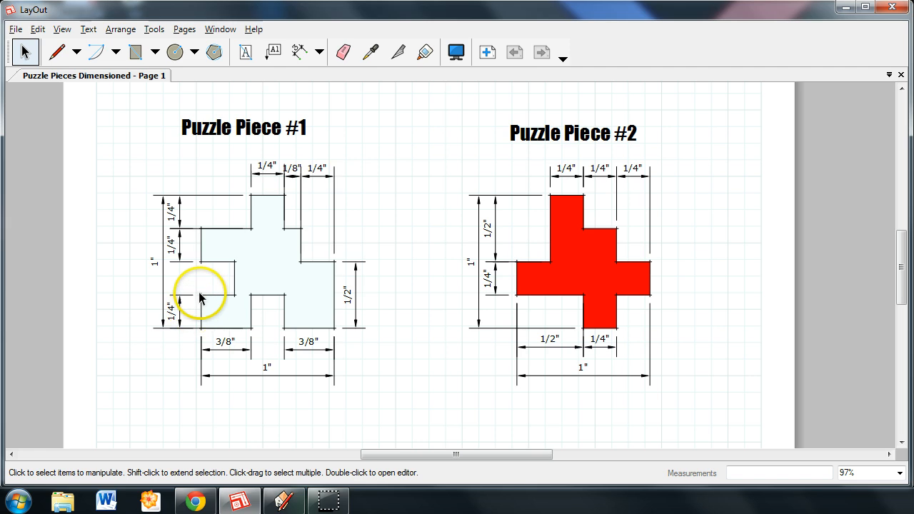
{"action": "left_click", "coordinate": [845, 7]}
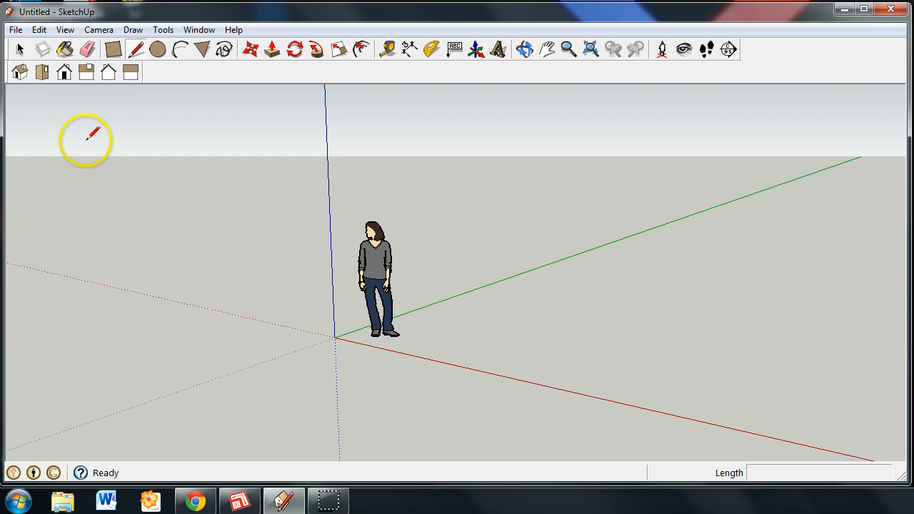
{"action": "left_click", "coordinate": [20, 49]}
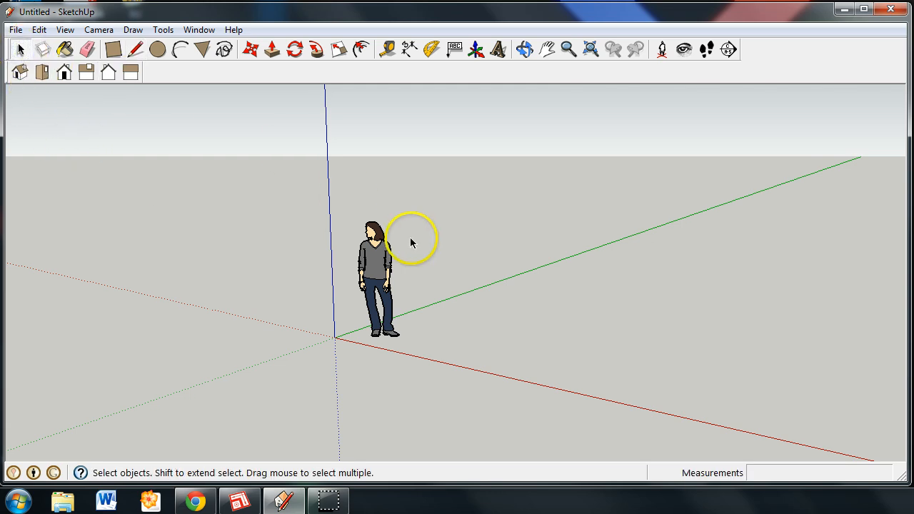
{"action": "left_click", "coordinate": [379, 251]}
{"action": "key", "text": "Delete"}
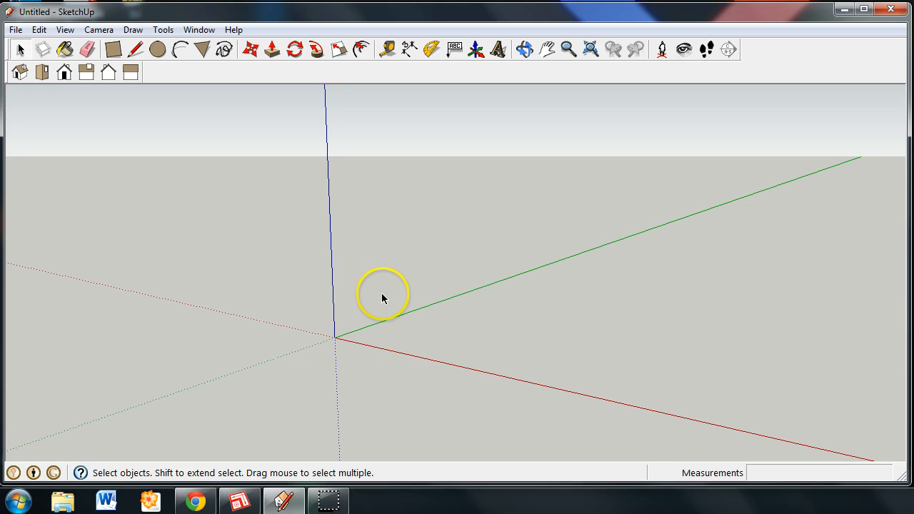
{"action": "scroll", "coordinate": [365, 332], "scroll_direction": "up", "scroll_amount": 2}
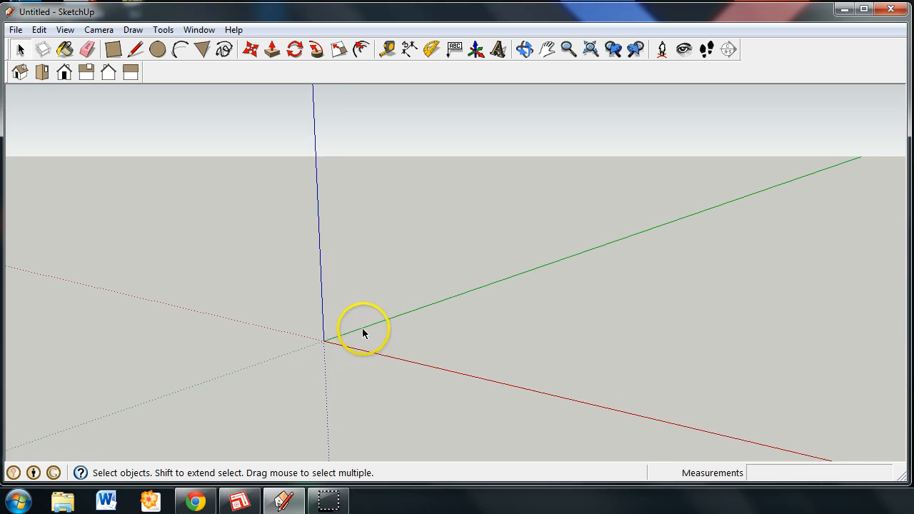
{"action": "scroll", "coordinate": [363, 333], "scroll_direction": "down", "scroll_amount": 3}
{"action": "scroll", "coordinate": [362, 337], "scroll_direction": "up", "scroll_amount": 4}
{"action": "scroll", "coordinate": [361, 340], "scroll_direction": "down", "scroll_amount": 3}
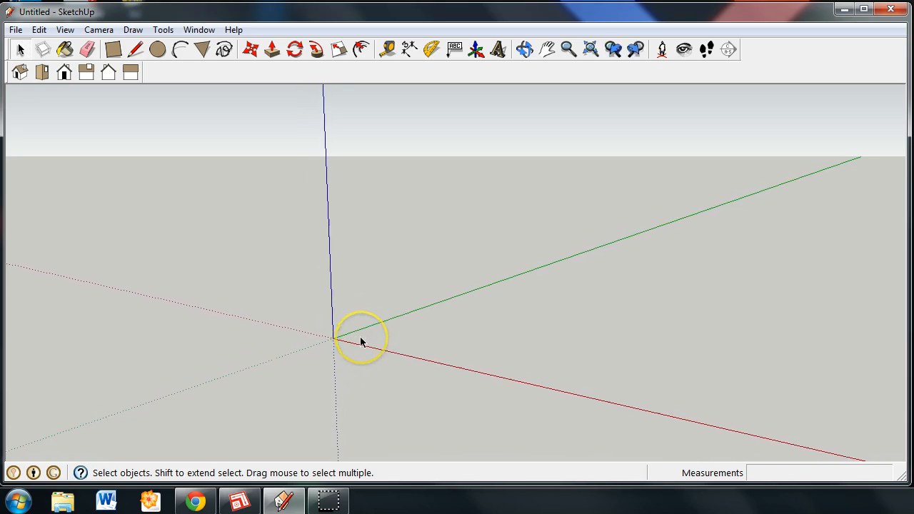
{"action": "scroll", "coordinate": [361, 342], "scroll_direction": "up", "scroll_amount": 2}
{"action": "mouse_move", "coordinate": [382, 292]}
{"action": "middle_mouse_down"}
{"action": "mouse_move", "coordinate": [344, 294]}
{"action": "mouse_move", "coordinate": [402, 286]}
{"action": "mouse_move", "coordinate": [392, 292]}
{"action": "mouse_move", "coordinate": [402, 300]}
{"action": "mouse_move", "coordinate": [378, 302]}
{"action": "mouse_move", "coordinate": [430, 298]}
{"action": "mouse_move", "coordinate": [381, 300]}
{"action": "mouse_move", "coordinate": [396, 300]}
{"action": "mouse_move", "coordinate": [404, 281]}
{"action": "mouse_move", "coordinate": [399, 310]}
{"action": "mouse_move", "coordinate": [386, 298]}
{"action": "mouse_move", "coordinate": [376, 307]}
{"action": "middle_mouse_up"}
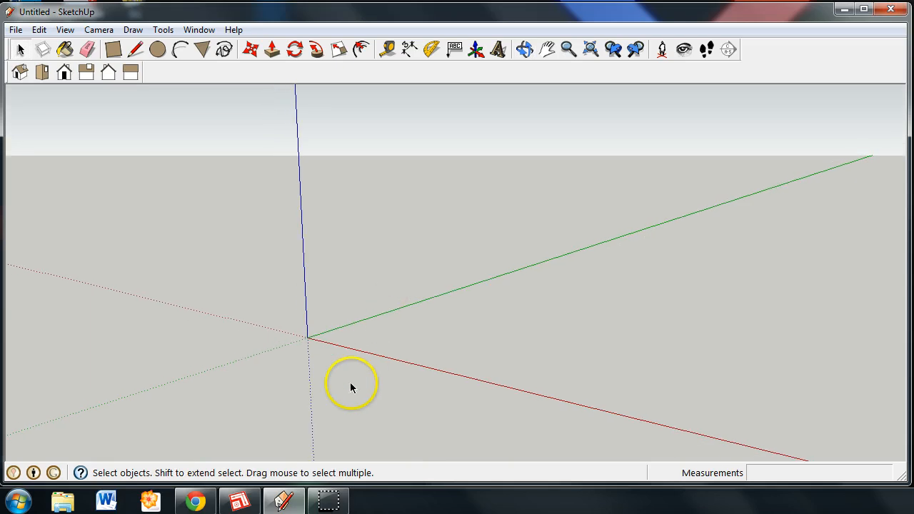
{"action": "scroll", "coordinate": [342, 406], "scroll_direction": "up", "scroll_amount": 2}
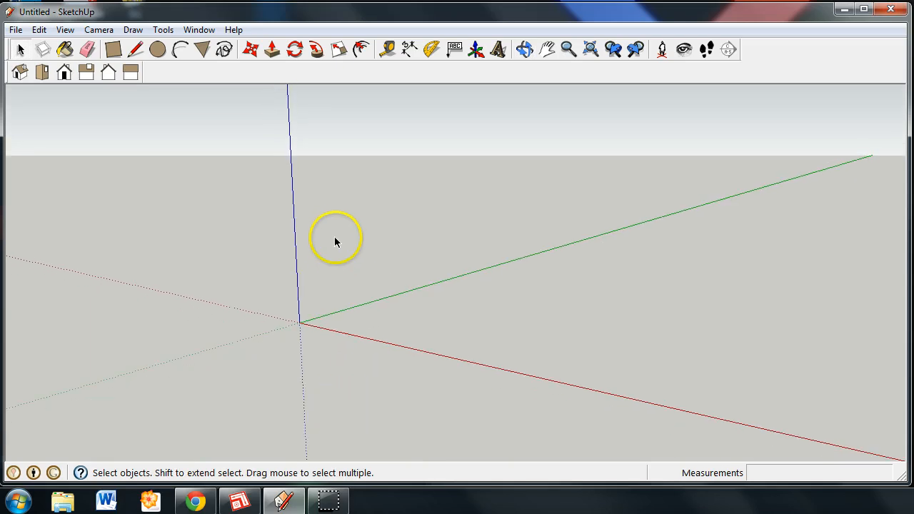
- Look at the empty model's axes from the isometric, top and front standard views
{"action": "left_click", "coordinate": [19, 73]}
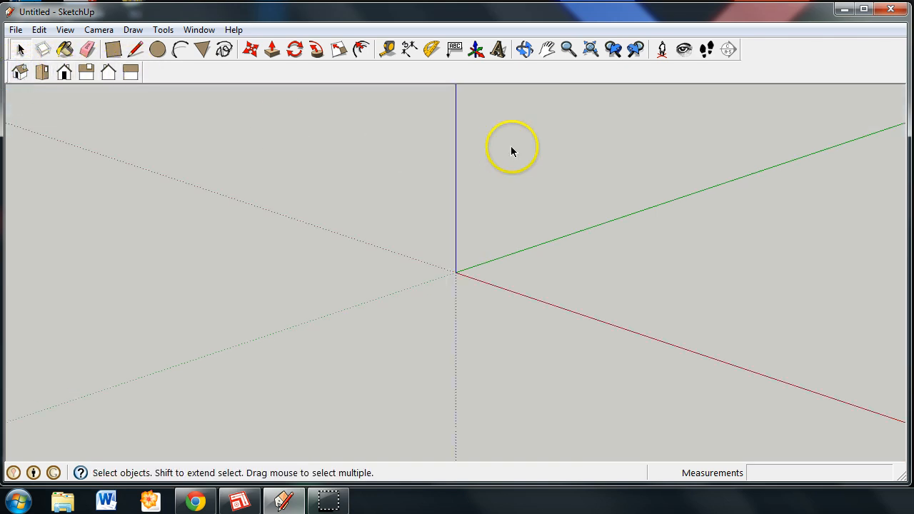
{"action": "scroll", "coordinate": [615, 101], "scroll_direction": "up", "scroll_amount": 1}
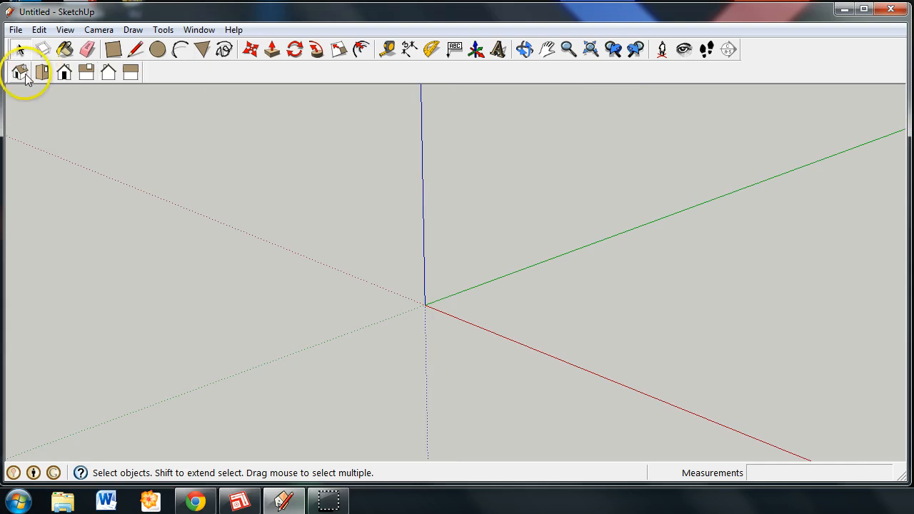
{"action": "left_click", "coordinate": [43, 72]}
{"action": "left_click", "coordinate": [64, 73]}
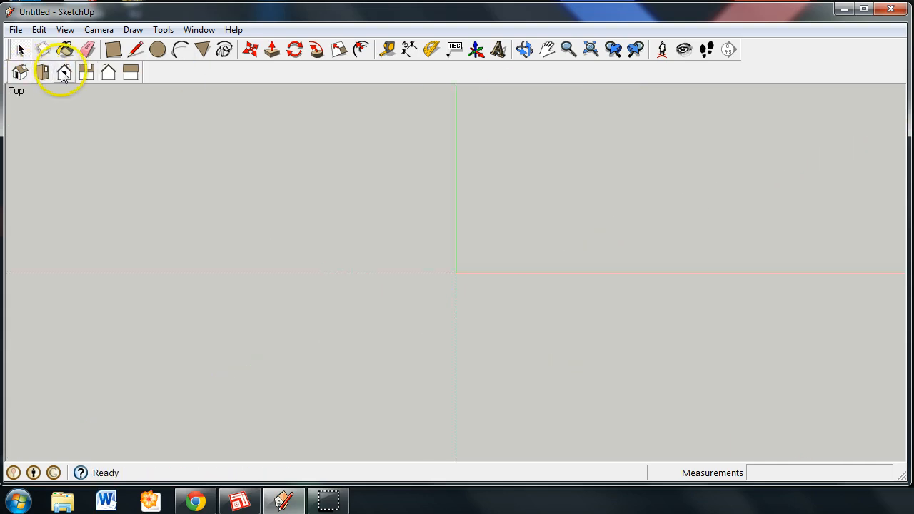
{"action": "left_click", "coordinate": [108, 72]}
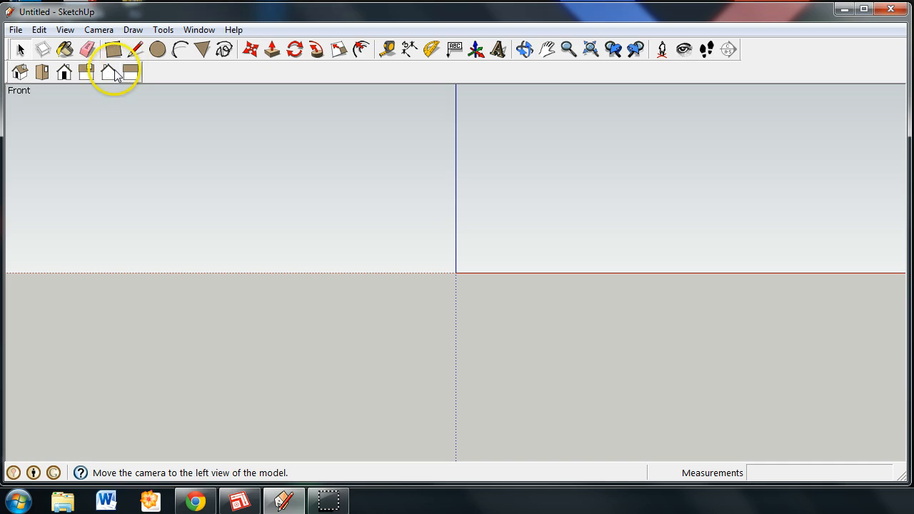
{"action": "left_click", "coordinate": [19, 72]}
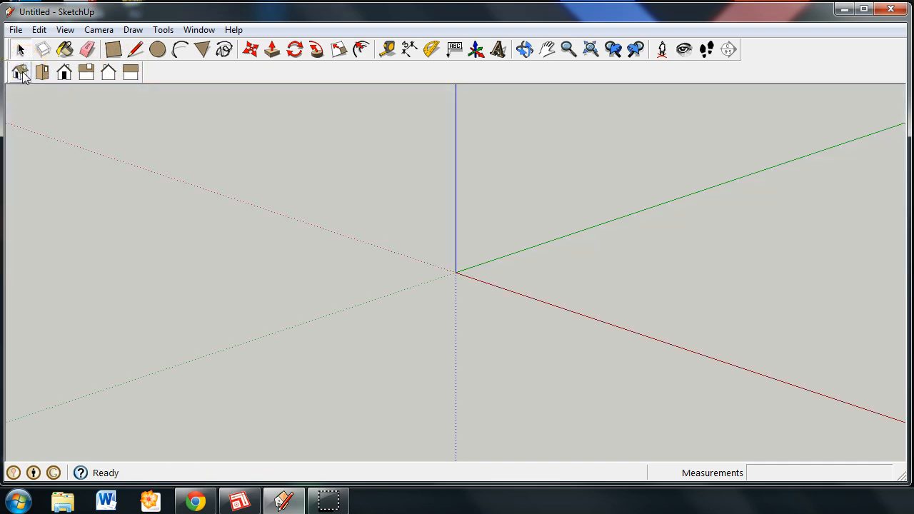
- In the top view, draw a 1 by 1 inch square with one corner at the origin
{"action": "left_click", "coordinate": [42, 73]}
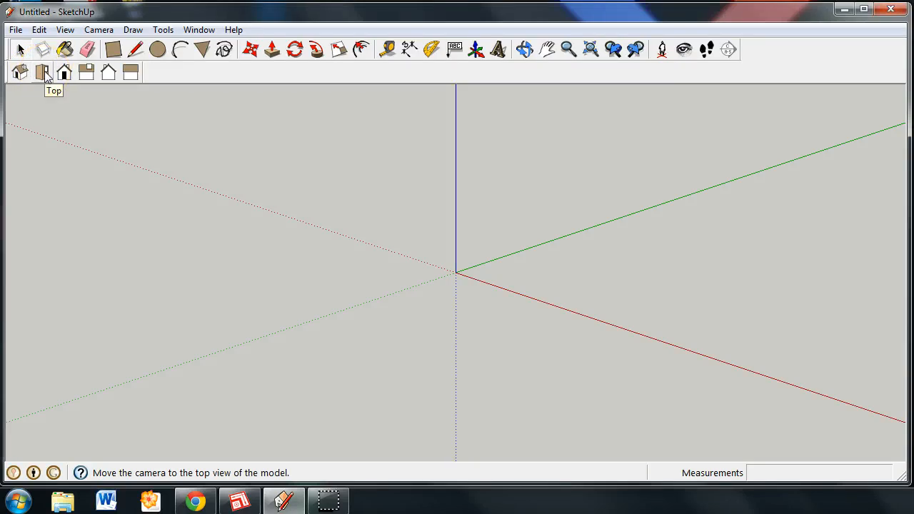
{"action": "left_click", "coordinate": [44, 74]}
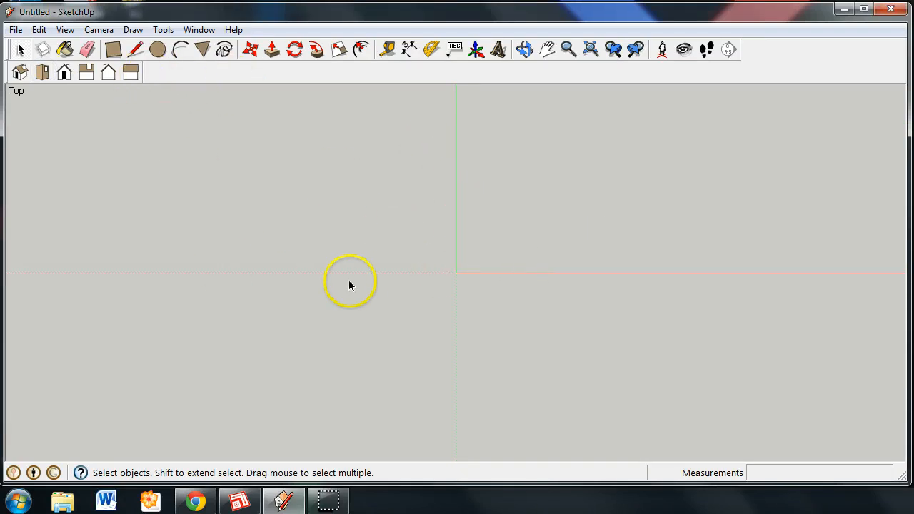
{"action": "left_click", "coordinate": [546, 51]}
{"action": "left_click_drag", "start_coordinate": [565, 224], "coordinate": [302, 345]}
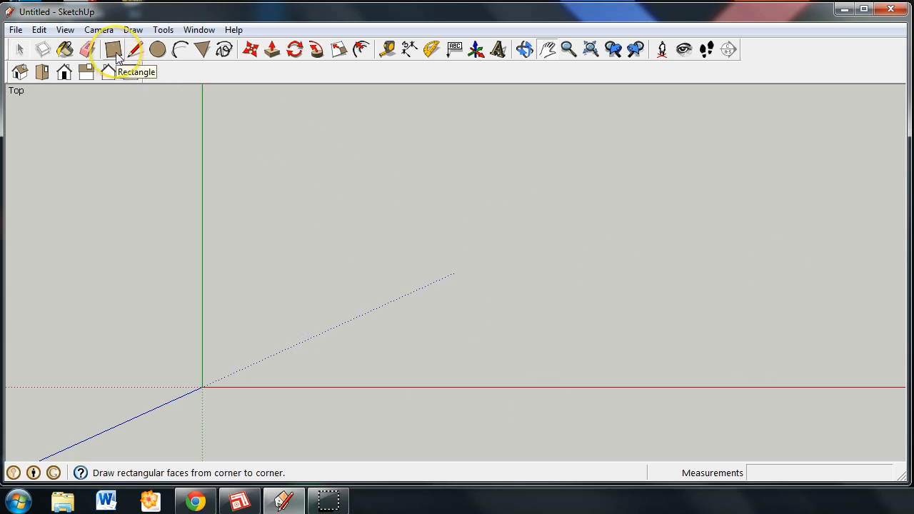
{"action": "left_click", "coordinate": [117, 55]}
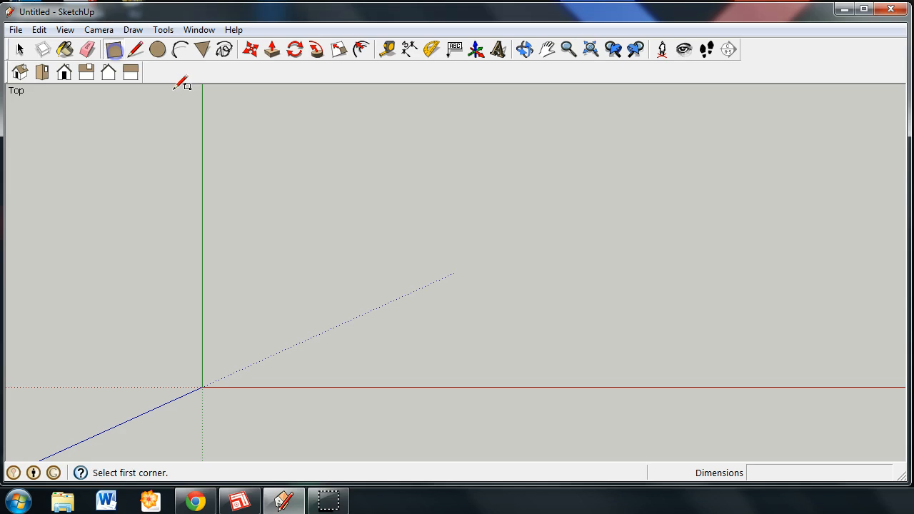
{"action": "left_click", "coordinate": [202, 387]}
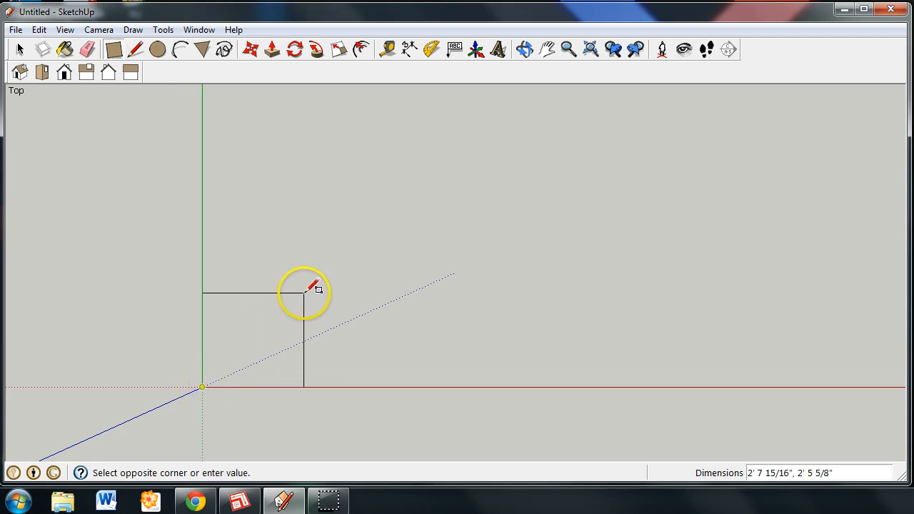
{"action": "left_click", "coordinate": [344, 256]}
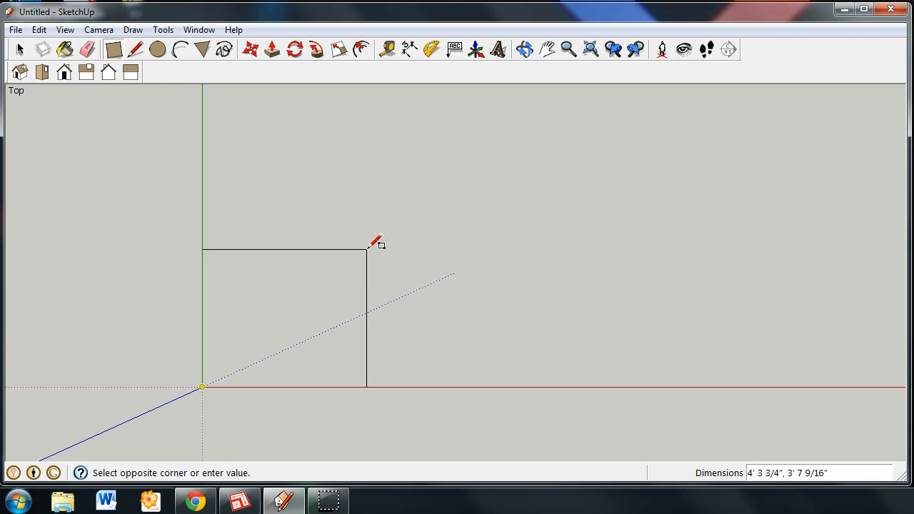
{"action": "type", "text": "1,1"}
{"action": "key", "text": "Escape"}
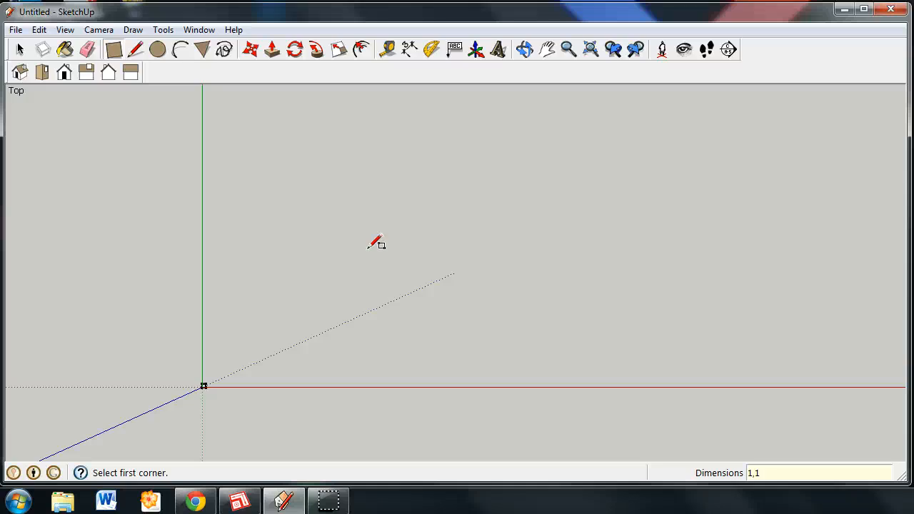
{"action": "left_click", "coordinate": [590, 50]}
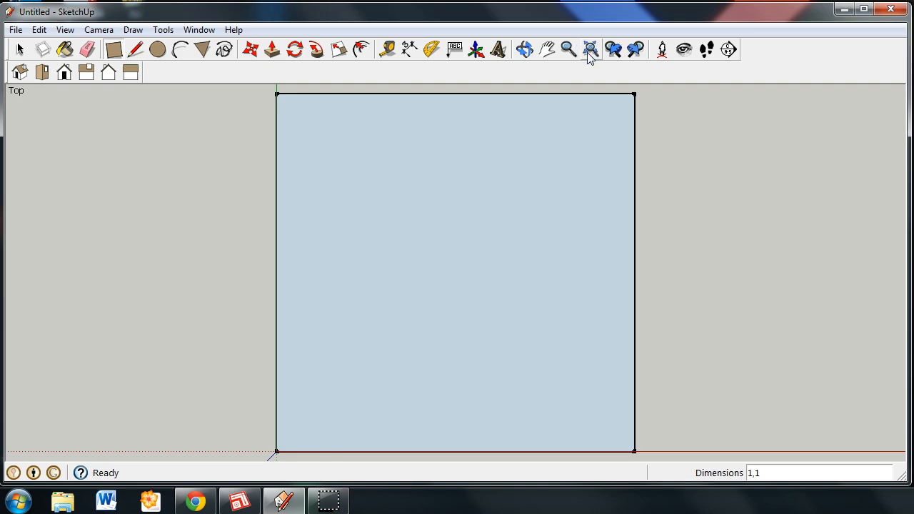
- Draw a second 1 by 1 inch square on the red axis beside the first, leaving a gap between them
{"action": "key", "text": "l"}
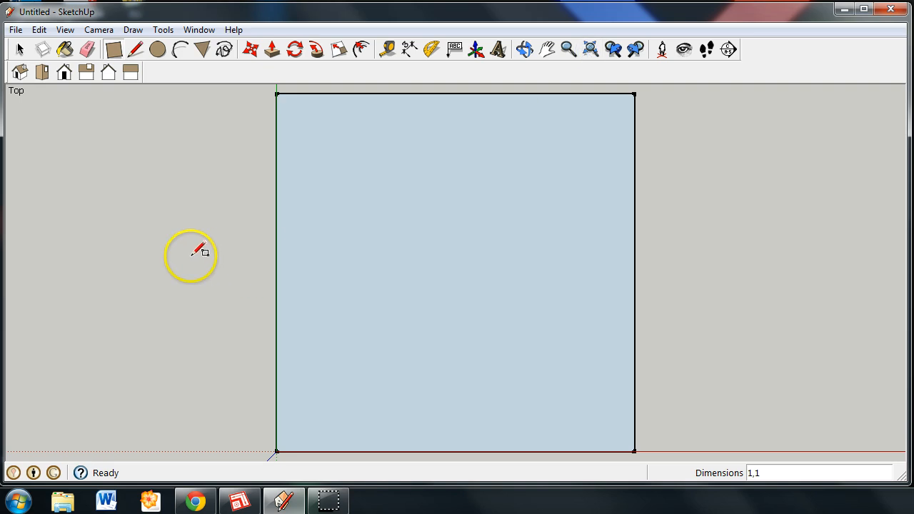
{"action": "scroll", "coordinate": [78, 266], "scroll_direction": "down", "scroll_amount": 1}
{"action": "scroll", "coordinate": [78, 266], "scroll_direction": "down", "scroll_amount": 2}
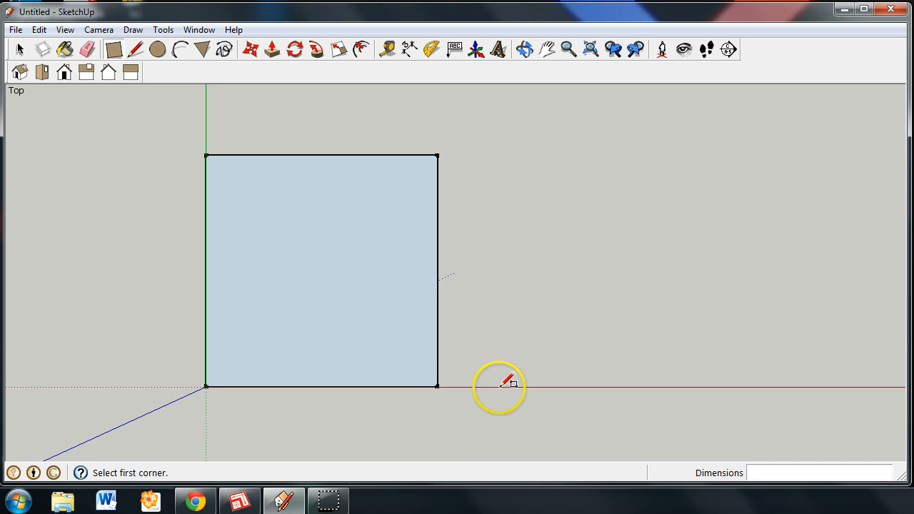
{"action": "left_click", "coordinate": [499, 387]}
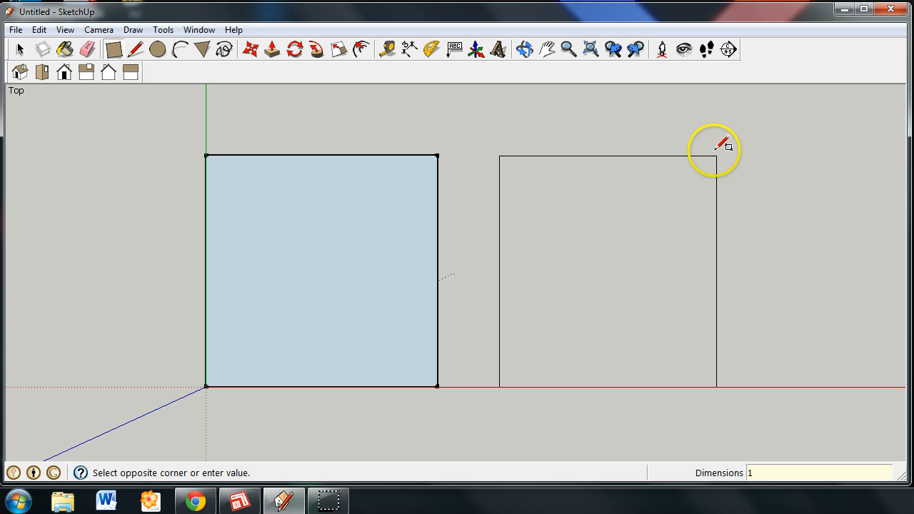
{"action": "type", "text": "1,1"}
{"action": "key", "text": "Return"}
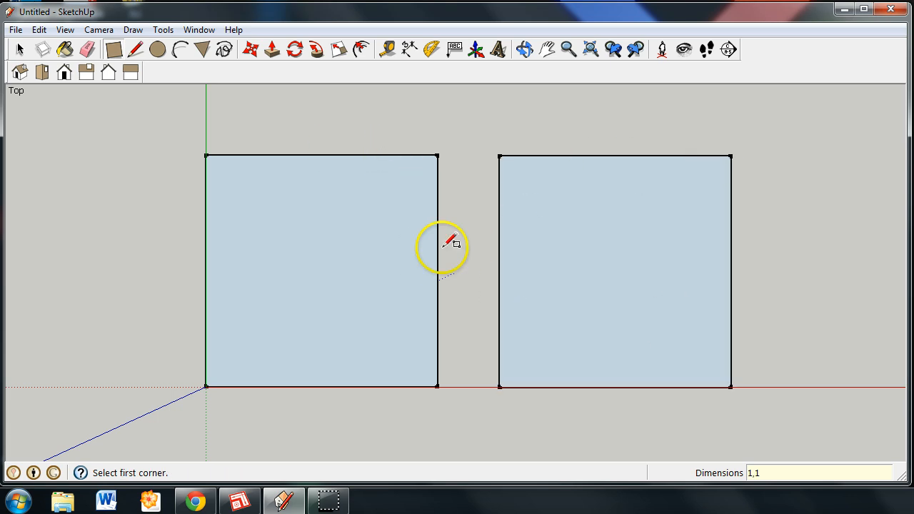
- Switch to LayOut to check the dimensions of both puzzle pieces and return to SketchUp
{"action": "left_click", "coordinate": [239, 501]}
{"action": "left_click", "coordinate": [238, 500]}
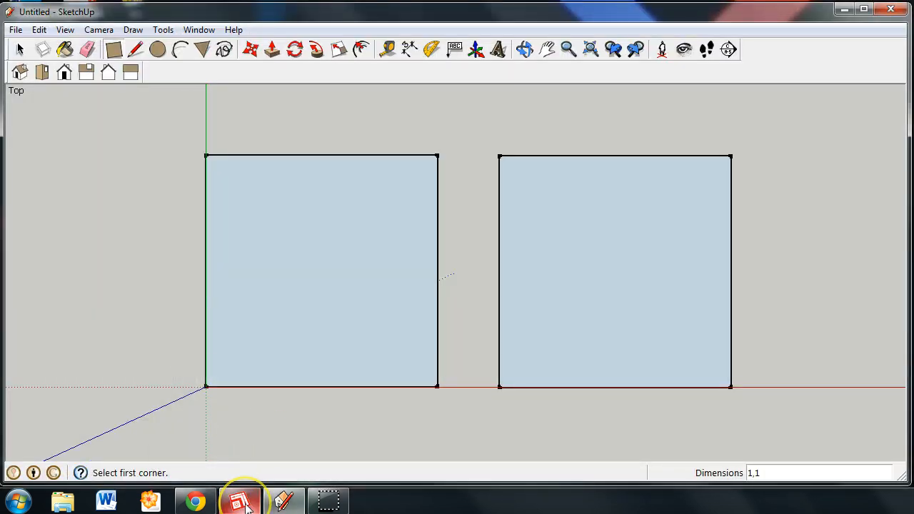
{"action": "left_click", "coordinate": [241, 502]}
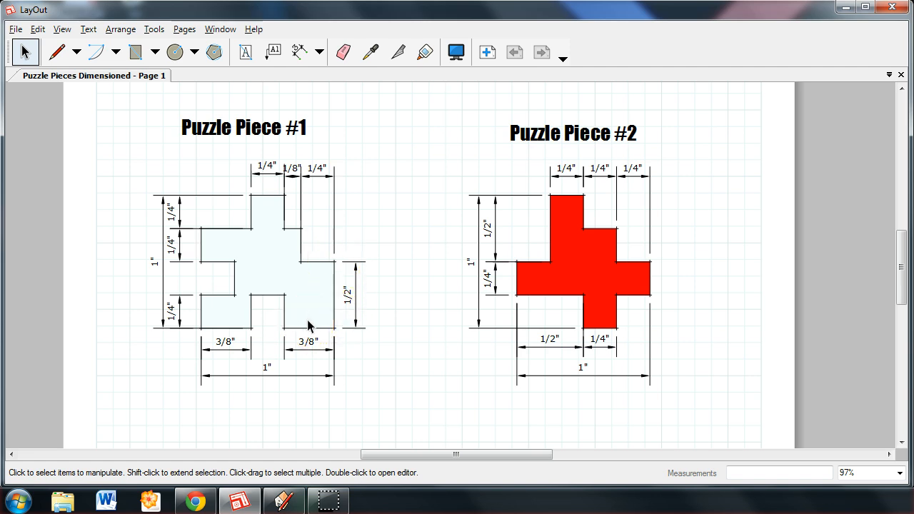
{"action": "left_click", "coordinate": [845, 7]}
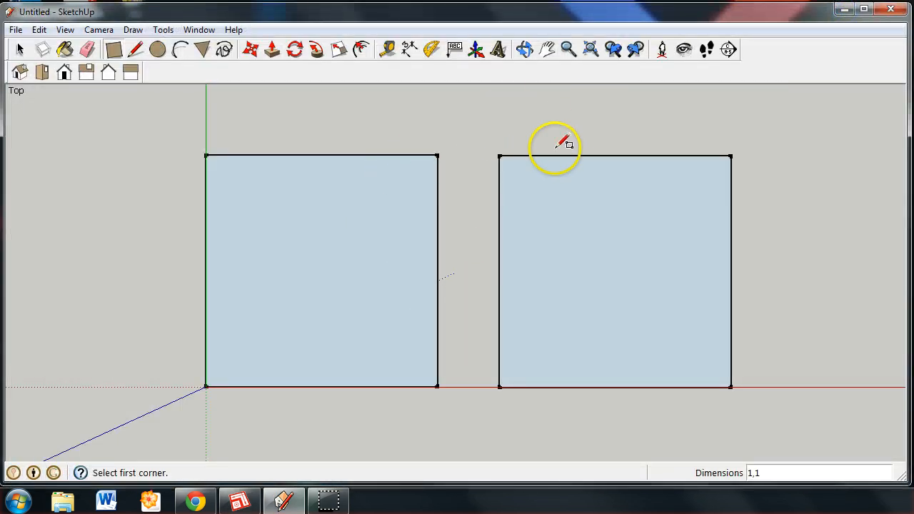
- Fit both squares in the view and restore the top view
{"action": "left_click_drag", "start_coordinate": [478, 258], "coordinate": [498, 162]}
{"action": "key", "text": "r"}
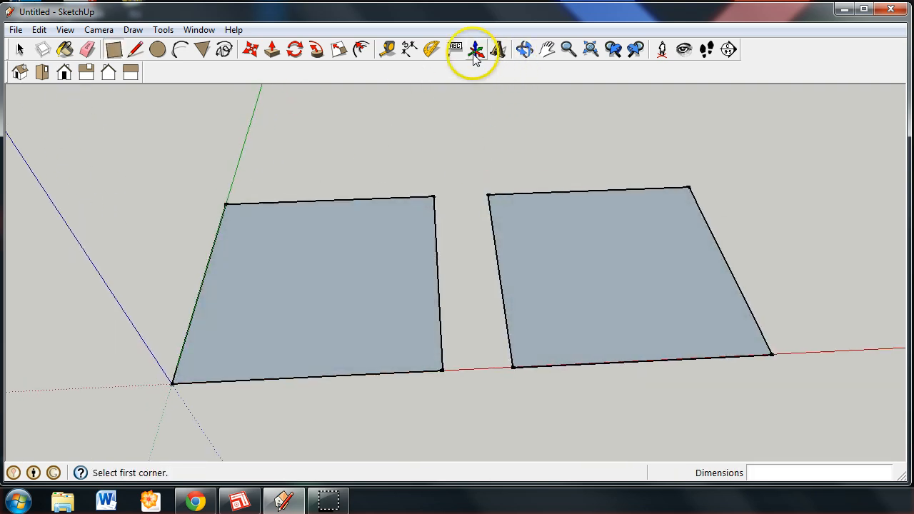
{"action": "left_click", "coordinate": [593, 50]}
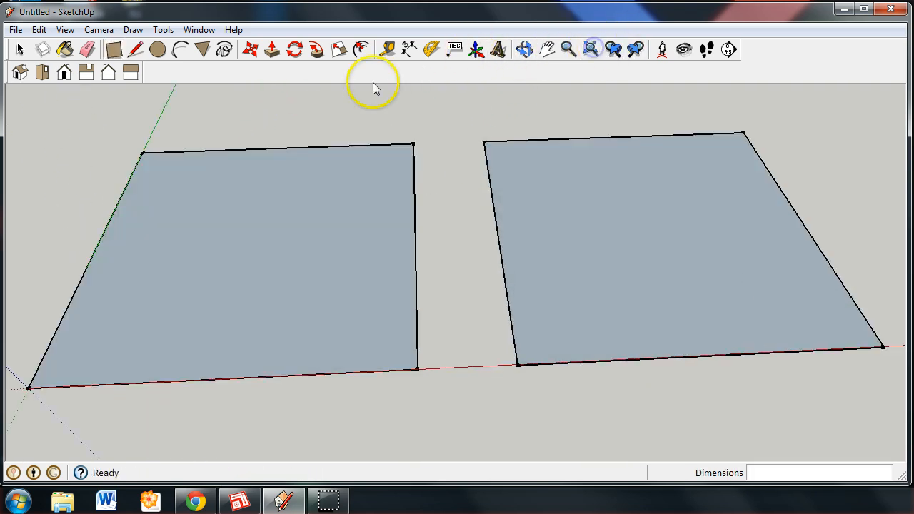
{"action": "left_click", "coordinate": [43, 72]}
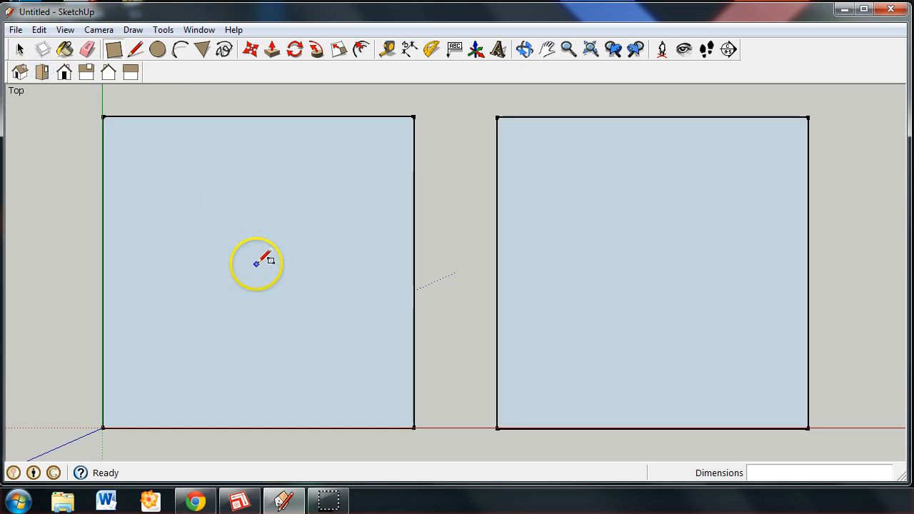